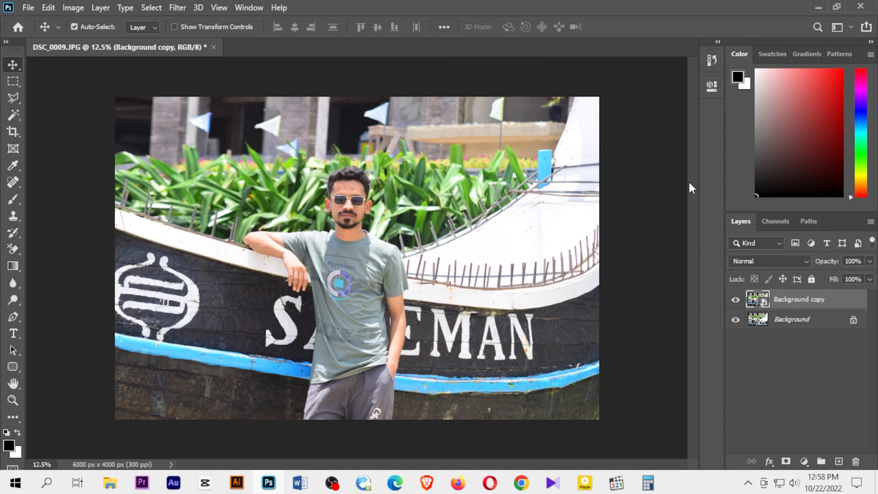
Open the Camera Raw filter for the Background copy layer and set Temperature to +6 and Tint to -6.
click(177, 7)
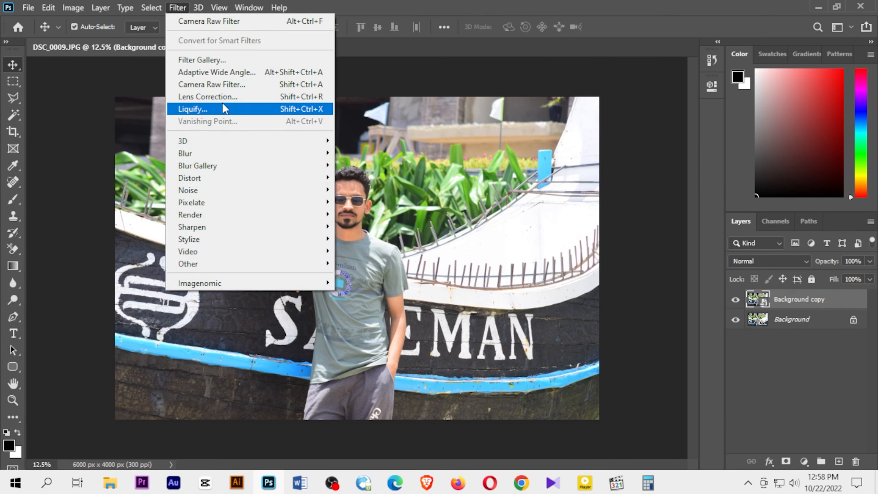
click(225, 85)
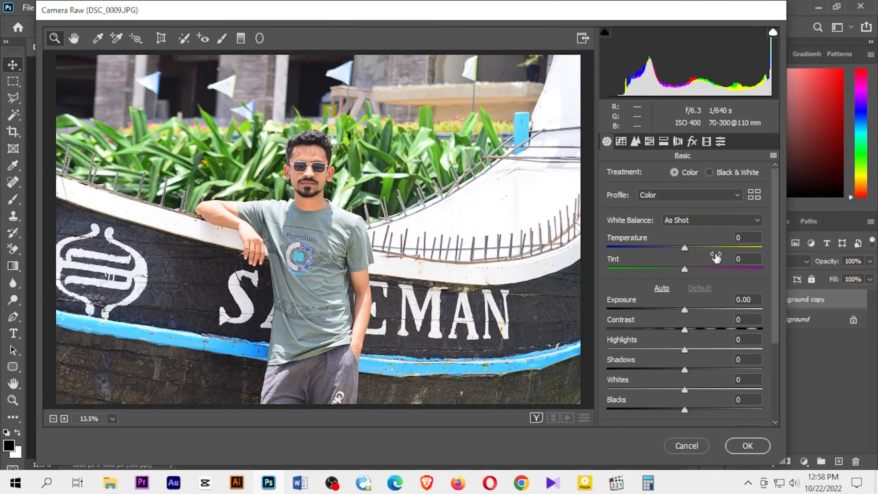
drag(685, 248, 679, 273)
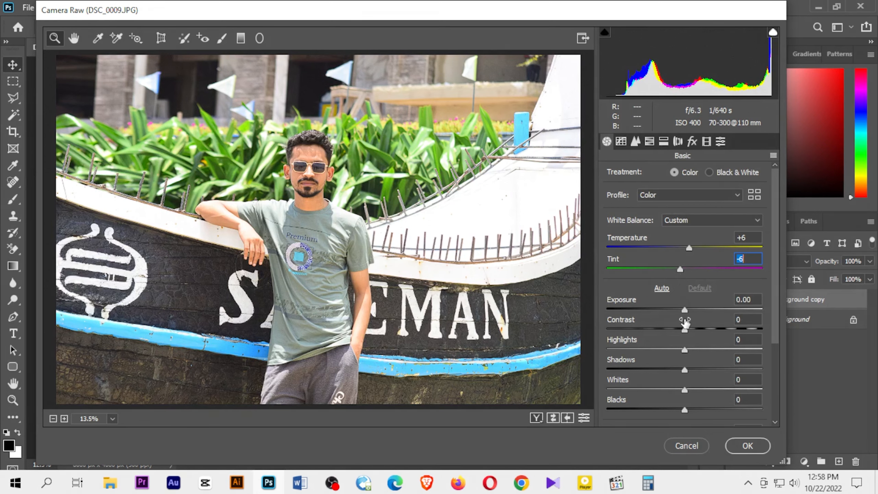
Set Exposure to -0.20, Contrast +28, Highlights -23, Shadows -26, Whites +13 and Blacks -64.
scroll(777, 298, down, 3)
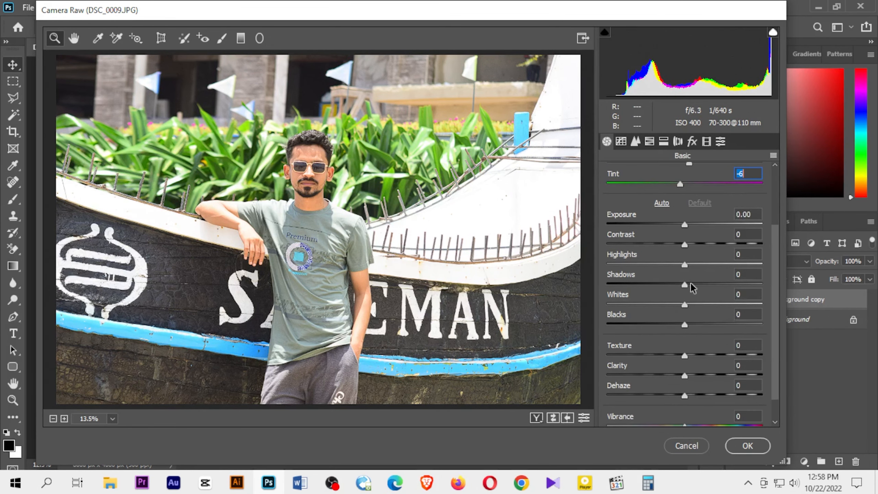
drag(684, 224, 637, 327)
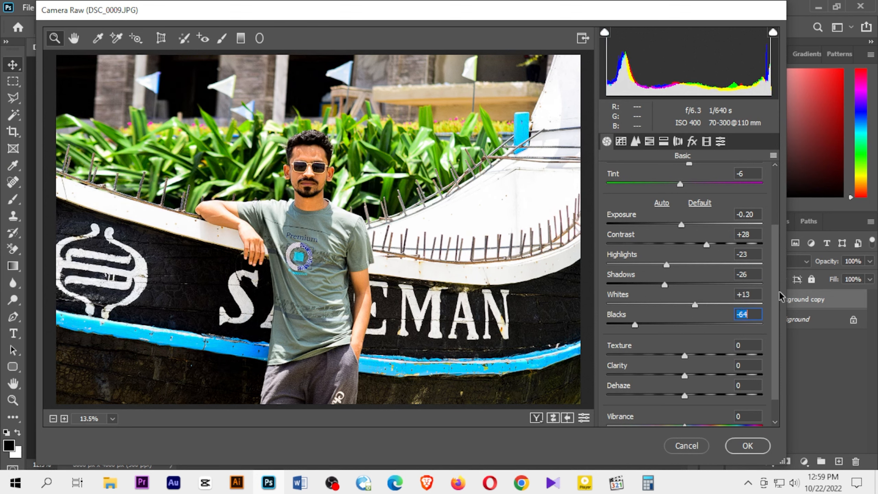
Set Texture to -23, Clarity +15, Dehaze -4, Vibrance -9 and Saturation +3.
scroll(776, 353, down, 1)
drag(685, 326, 692, 366)
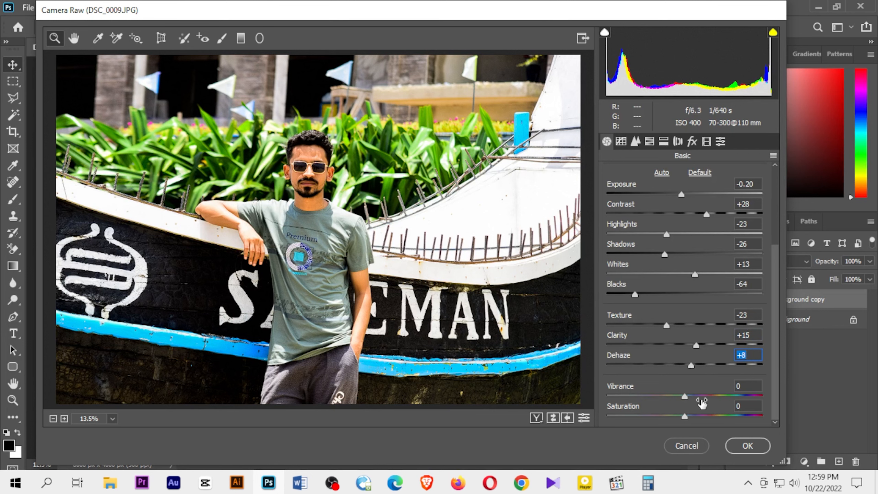
drag(691, 365, 688, 420)
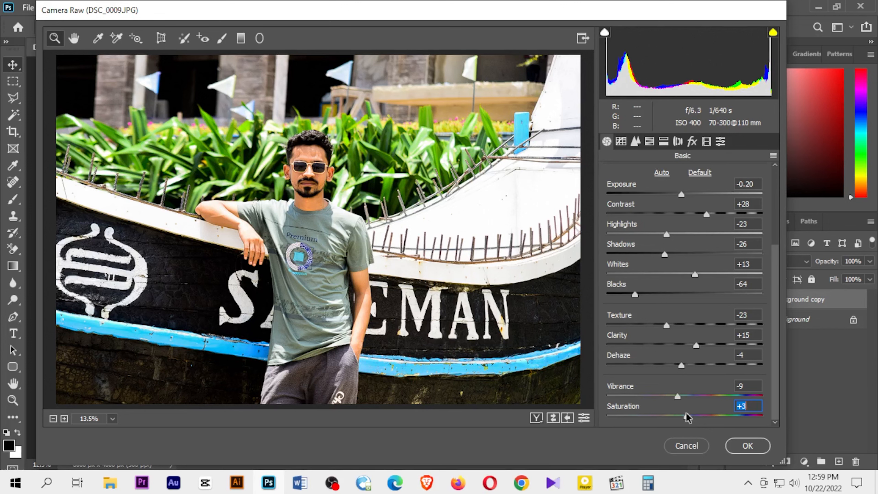
Add three points to the RGB point tone curve and raise the middle one to input 121, output 145.
click(621, 142)
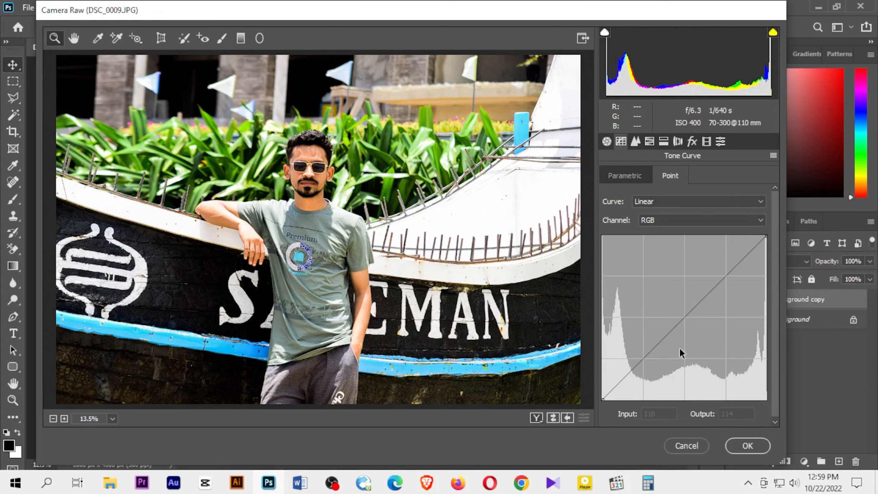
click(642, 353)
click(723, 269)
mouse_move(677, 311)
mouse_down()
mouse_move(684, 314)
mouse_move(680, 306)
mouse_up()
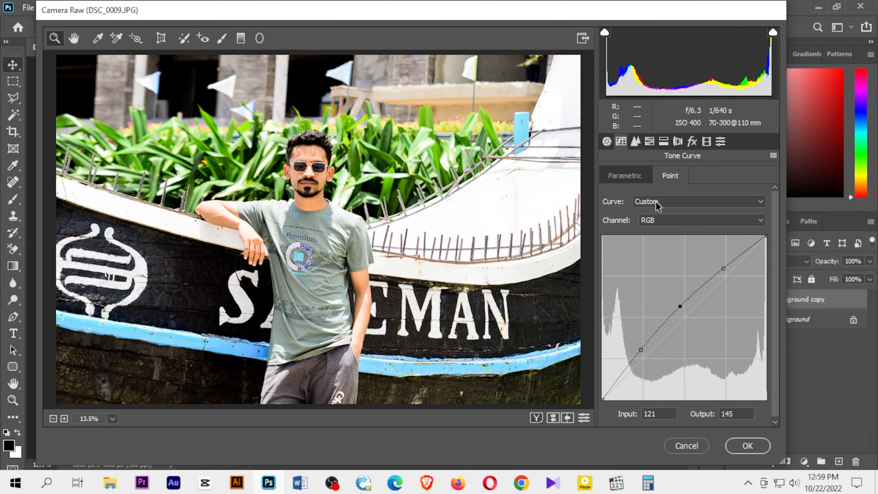
Set the sharpening amount to 21 and the luminance noise reduction to 15.
click(635, 141)
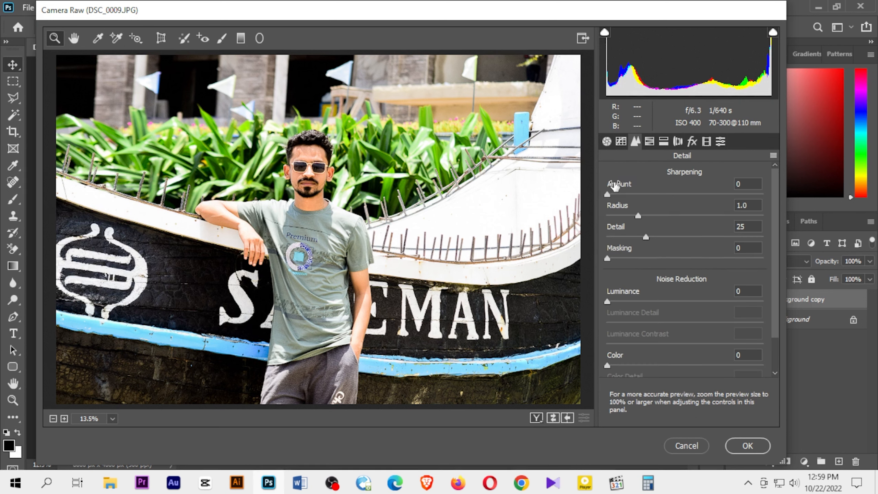
drag(608, 194, 628, 195)
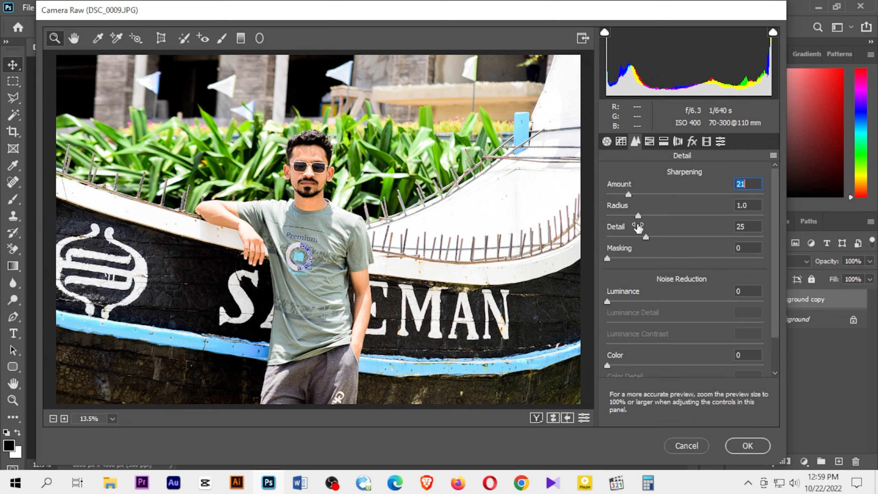
drag(607, 302, 632, 303)
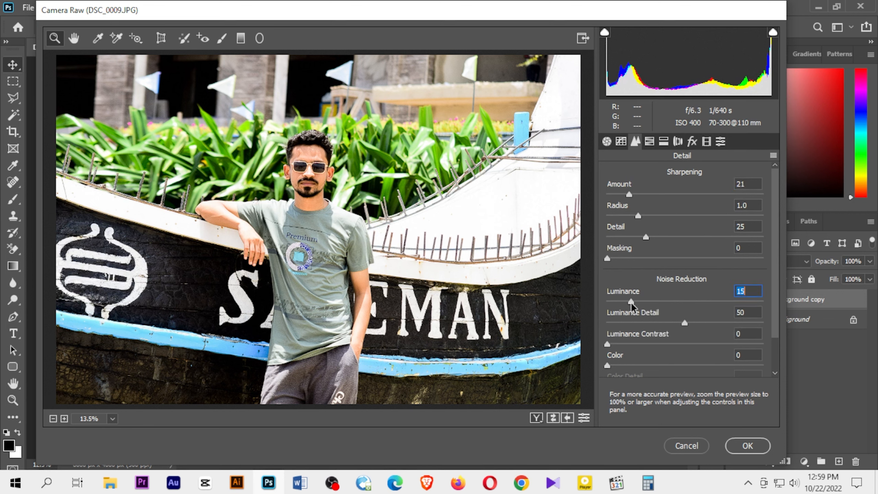
drag(775, 264, 775, 308)
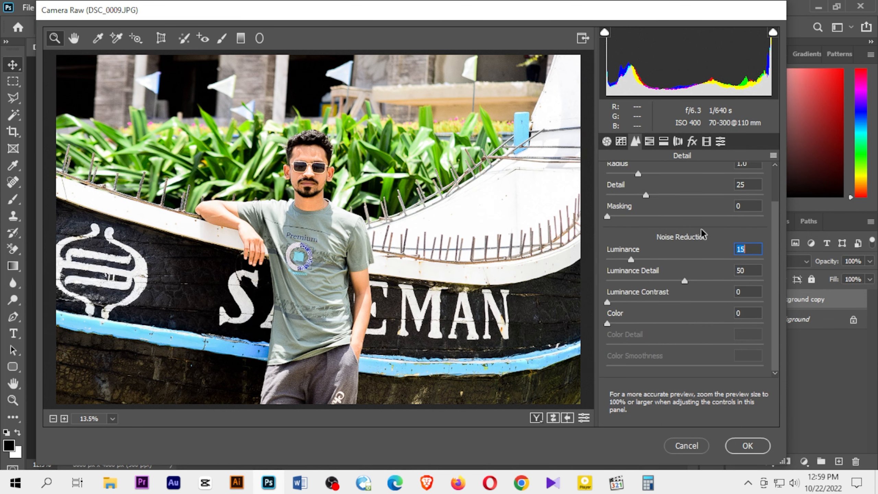
Set the HSL hue of Reds to -31, Oranges -13, Yellows -43, Greens -61, Aquas -78 and Blues +72.
click(650, 142)
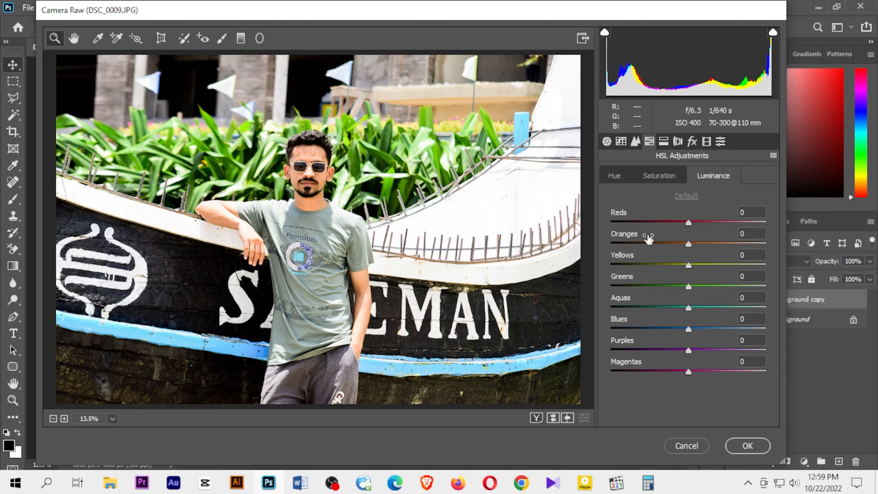
click(613, 176)
drag(689, 222, 641, 288)
click(656, 265)
drag(689, 307, 627, 307)
drag(689, 328, 745, 329)
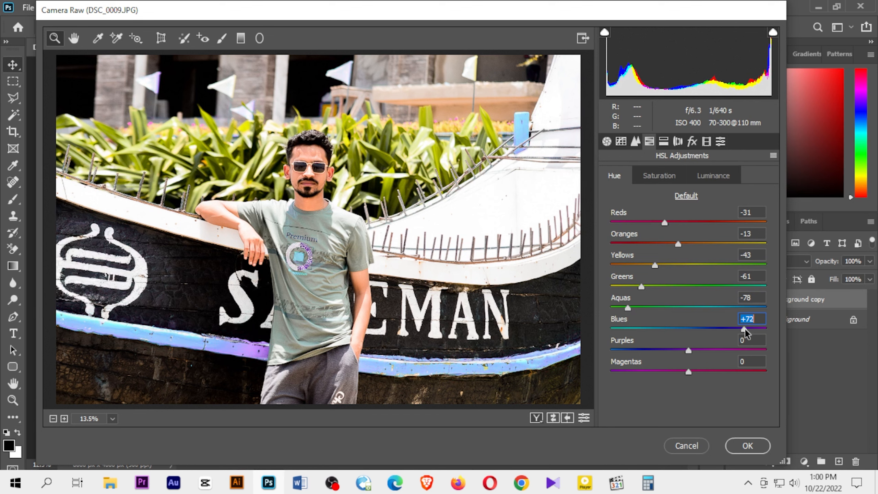
Set the Purples hue to -52 and shift the Magentas hue toward purple.
drag(683, 351, 651, 349)
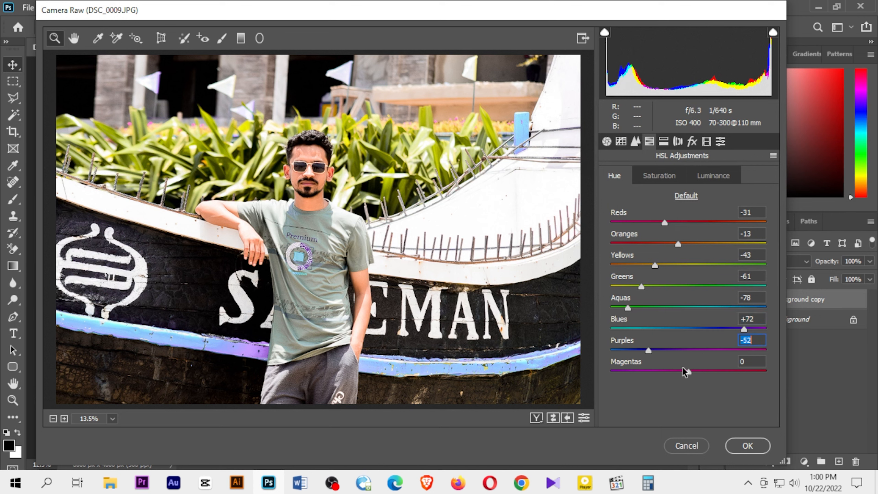
drag(688, 374, 655, 372)
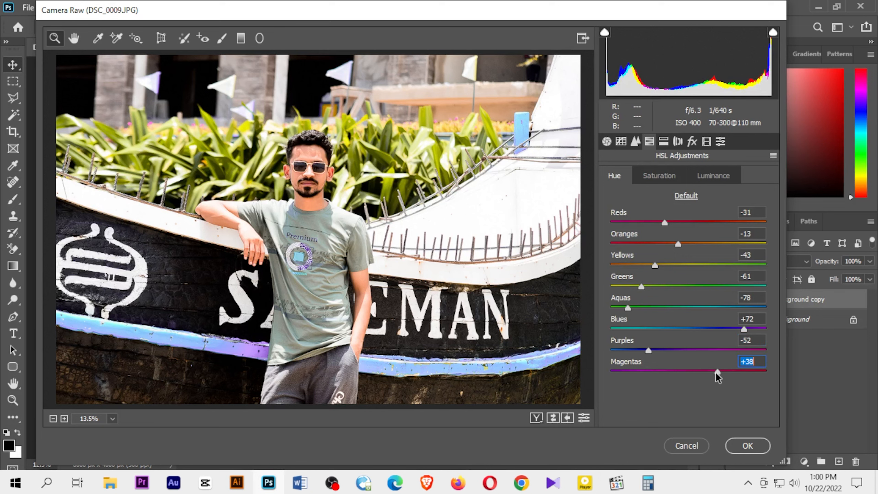
drag(716, 372, 649, 375)
Set the HSL saturation of Reds to -13, Oranges -14, Yellows -26, Greens -29, Aquas -29, Blues -33, Purples -30 and Magentas -30.
click(659, 177)
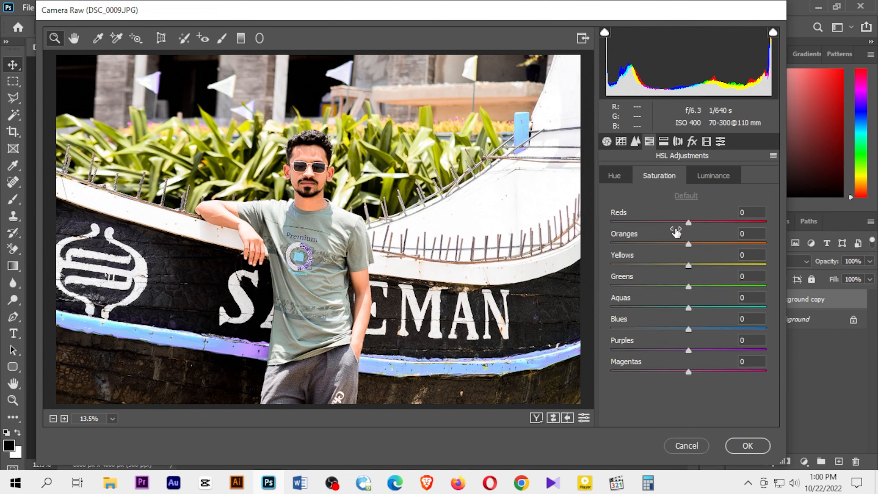
drag(690, 223, 679, 245)
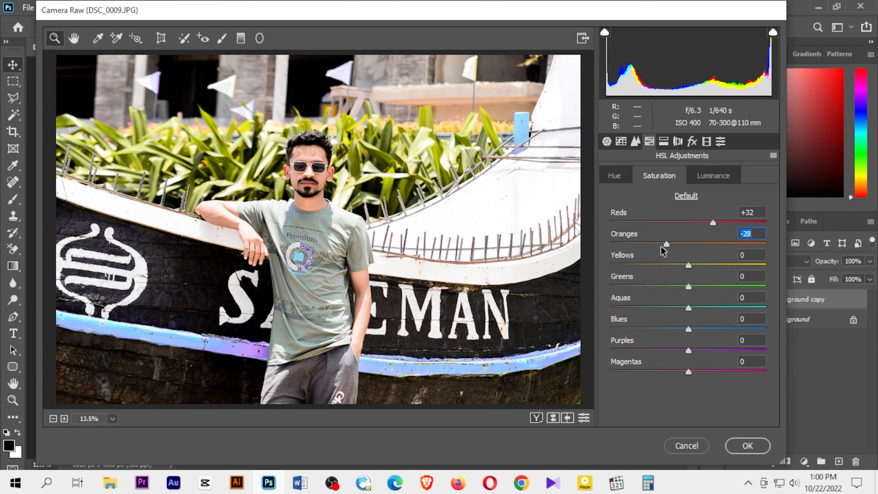
drag(712, 223, 678, 223)
drag(688, 265, 666, 371)
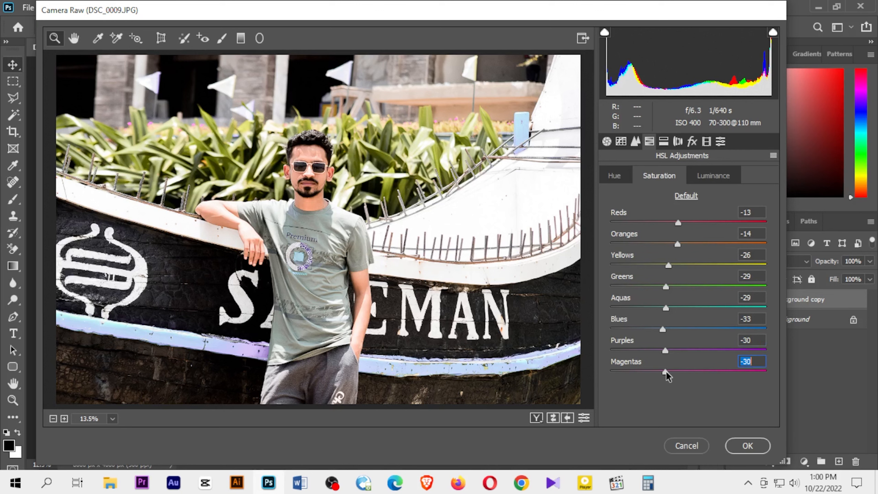
Set the HSL luminance of Reds to -24, Oranges -6, Yellows -22, Greens -45, Aquas -37, Blues -73, Purples -42 and Magentas -46.
click(712, 177)
drag(689, 221, 632, 334)
drag(688, 350, 653, 347)
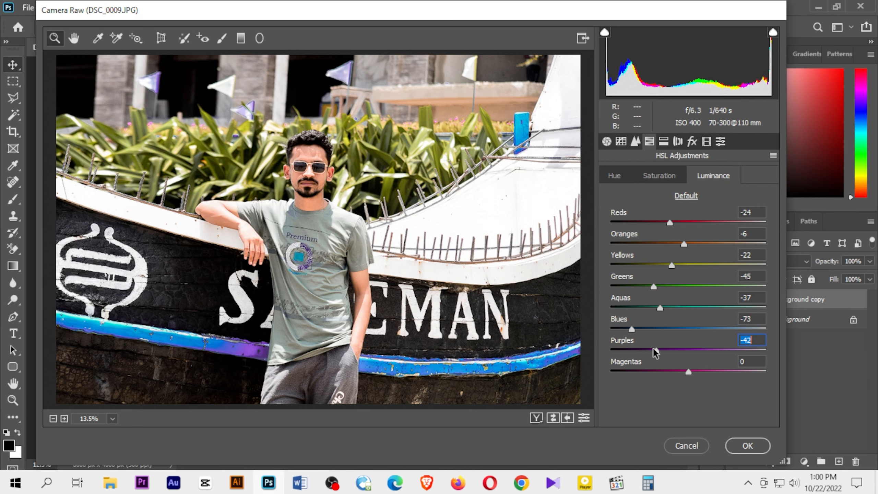
drag(689, 372, 654, 372)
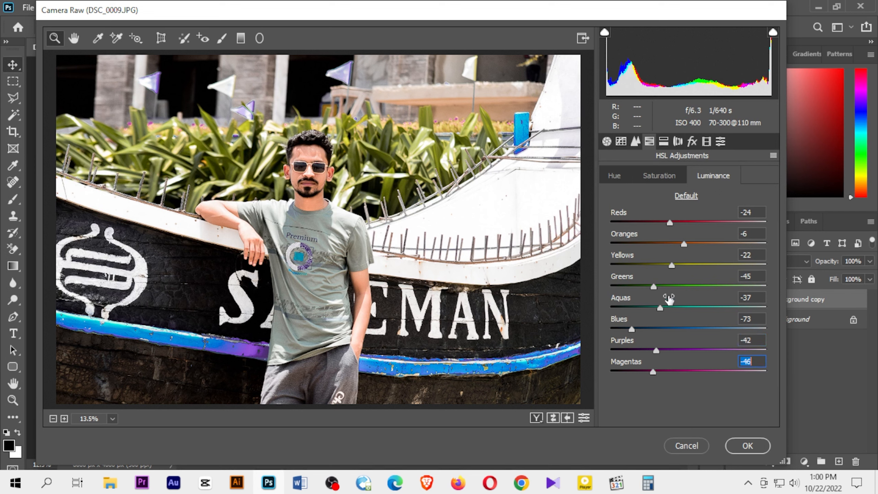
Apply split toning with highlights at hue 135, saturation 6 and shadows at hue 231, saturation 8.
click(663, 141)
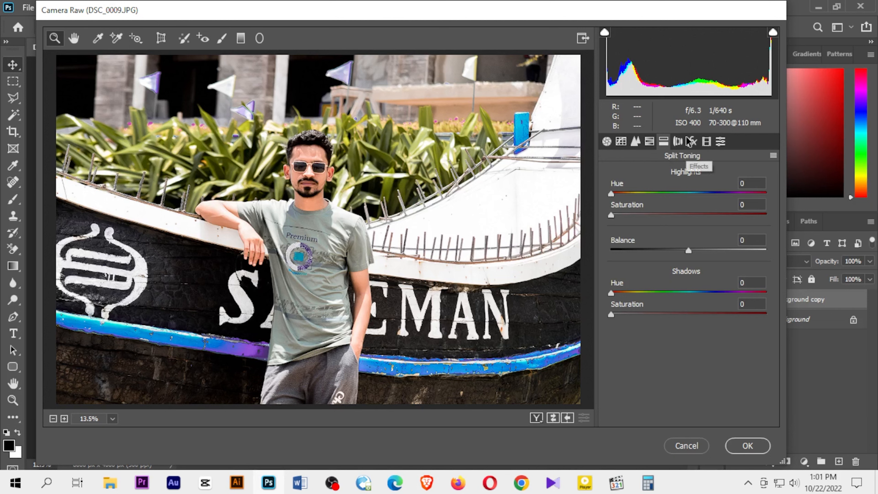
drag(611, 194, 669, 194)
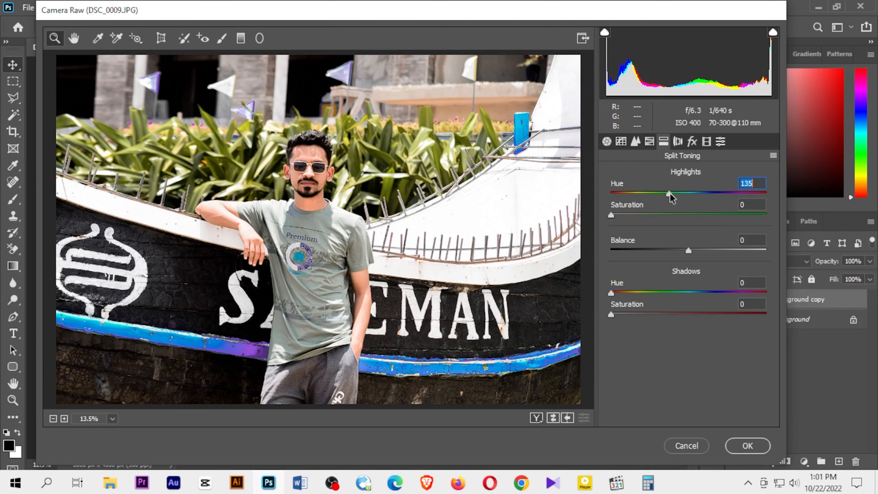
mouse_move(612, 215)
mouse_down()
mouse_move(644, 215)
mouse_move(622, 214)
mouse_up()
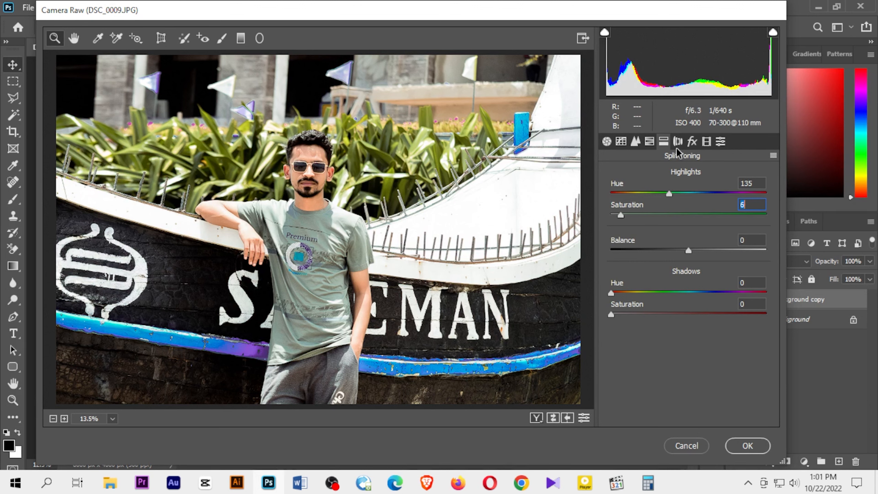
drag(615, 294, 711, 293)
drag(610, 314, 623, 317)
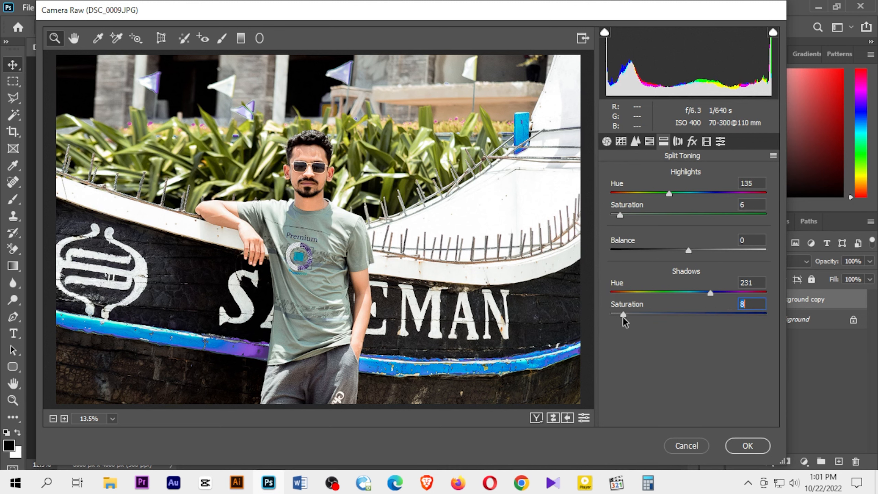
In the lens corrections, set the purple defringe amount to 4 with hue range 24/70 and the vignetting amount to -100.
click(673, 141)
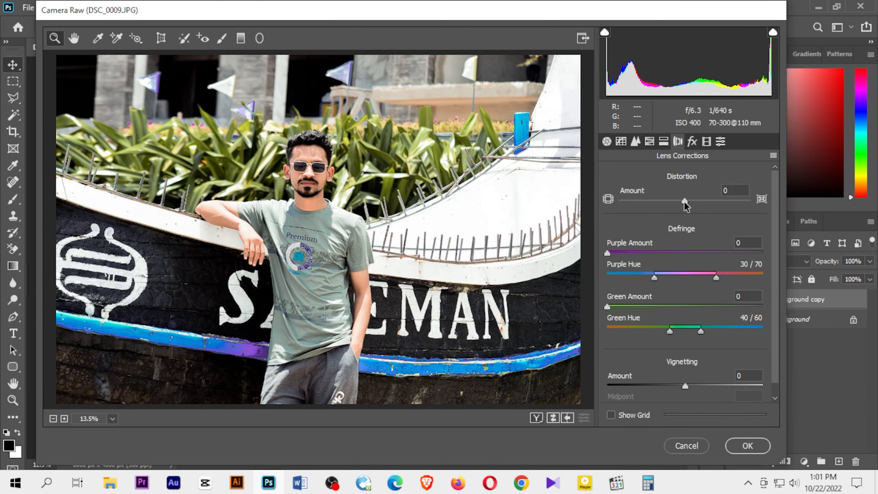
drag(684, 201, 684, 203)
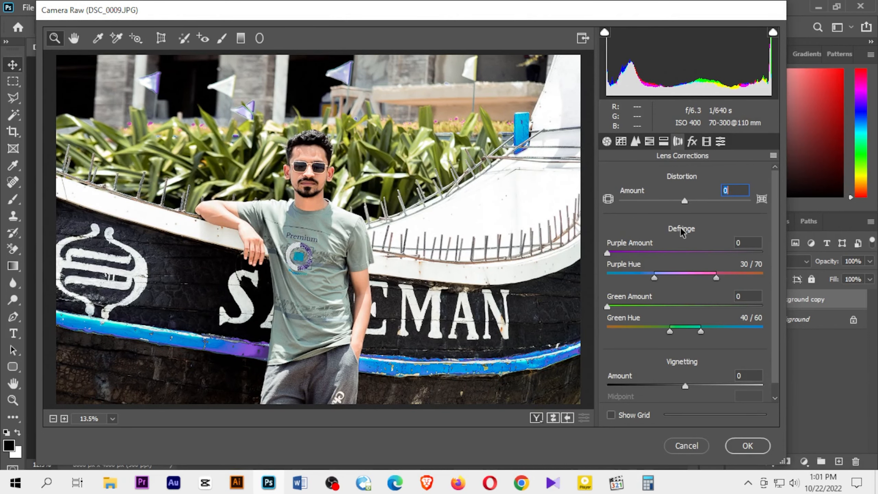
click(607, 253)
drag(607, 253, 641, 253)
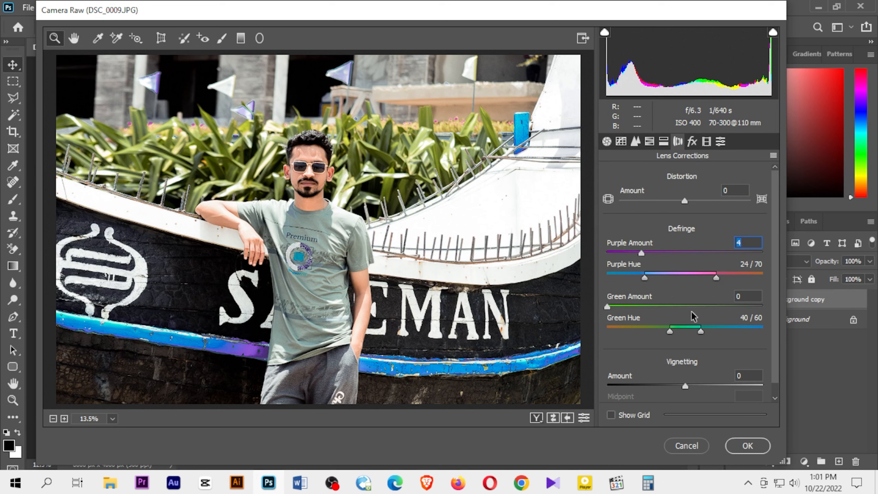
scroll(691, 312, down, 1)
drag(685, 371, 601, 372)
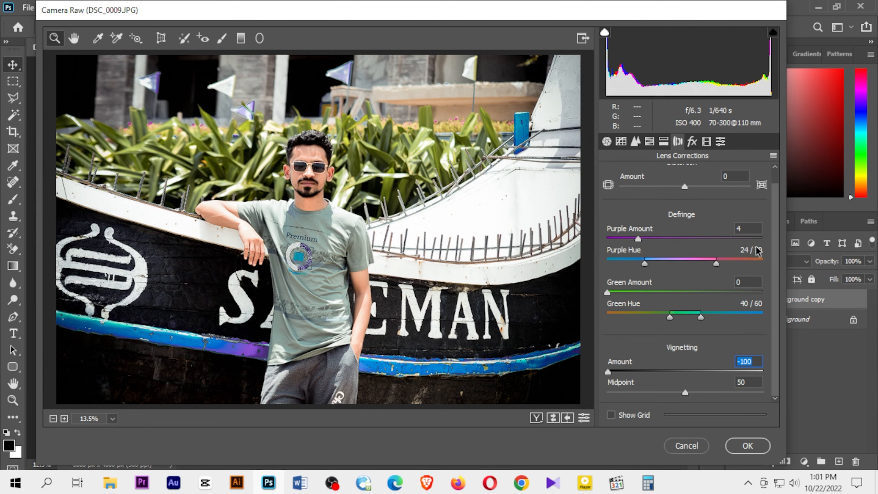
Set the grain amount to 22 and the post-crop vignetting amount to -28 with Highlight Priority style.
click(693, 144)
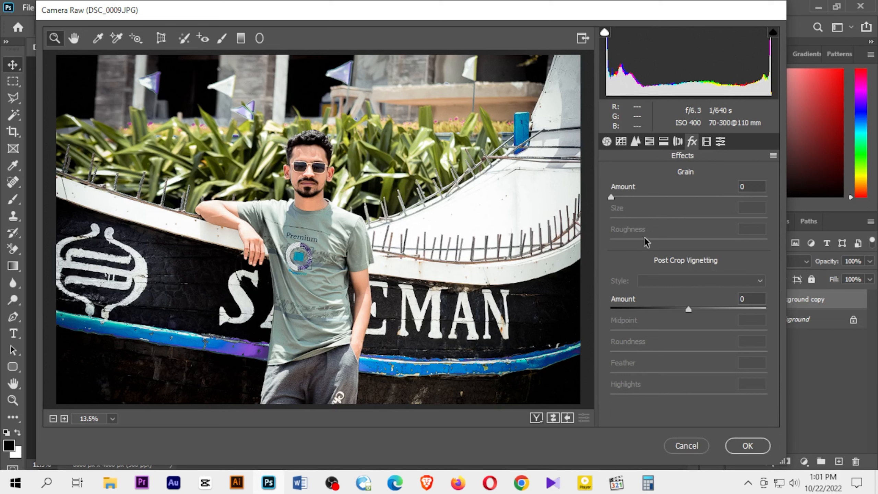
drag(625, 196, 627, 196)
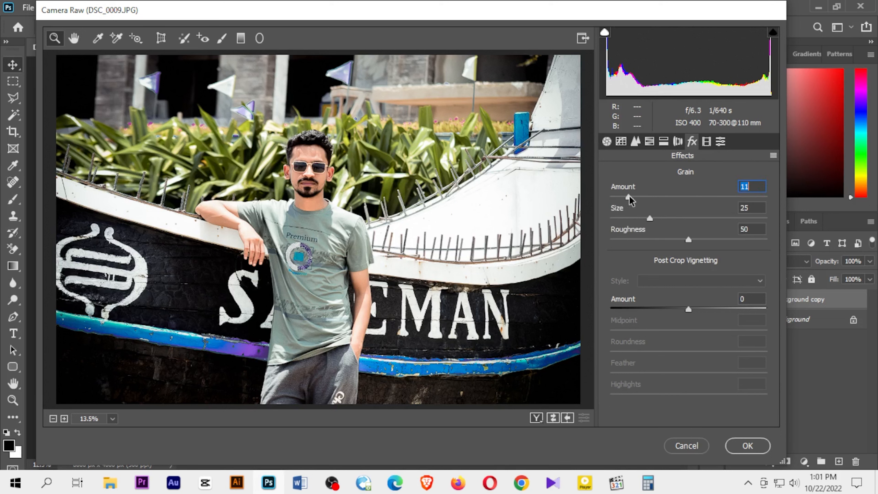
drag(628, 196, 645, 198)
drag(686, 309, 666, 310)
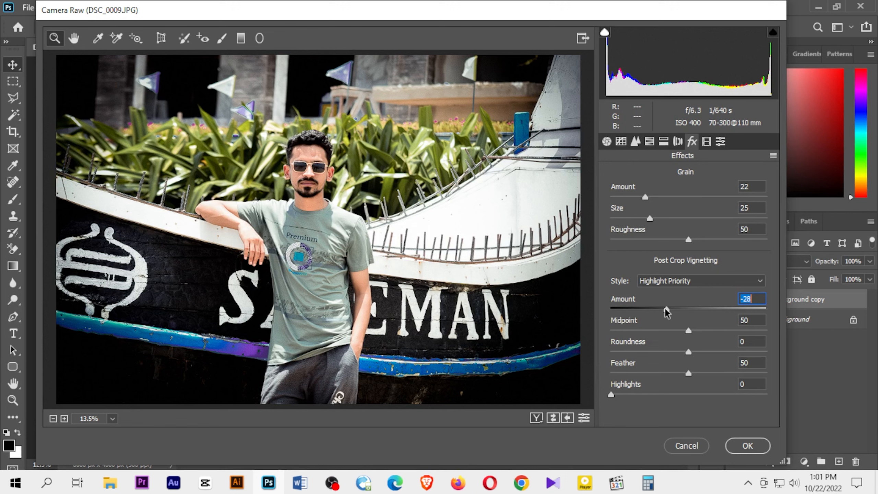
Set the Shadows Tint in the camera calibration to -23.
click(707, 141)
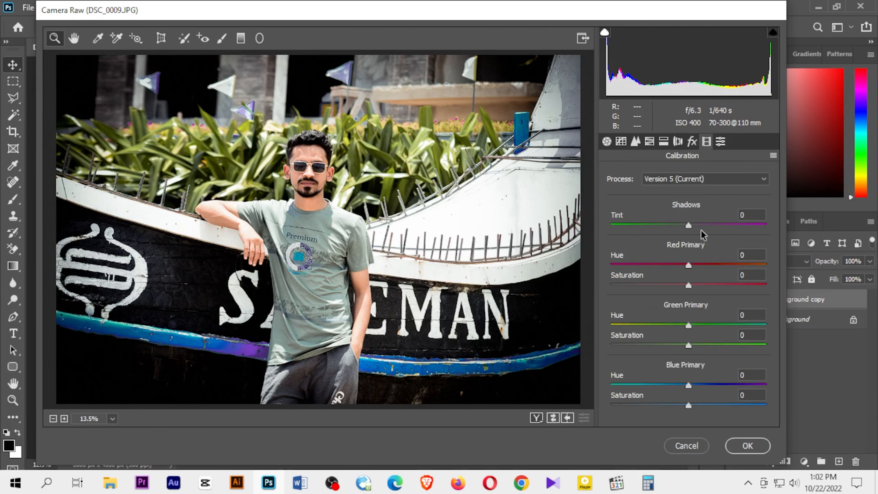
mouse_move(688, 224)
mouse_down()
mouse_move(699, 225)
mouse_move(672, 225)
mouse_up()
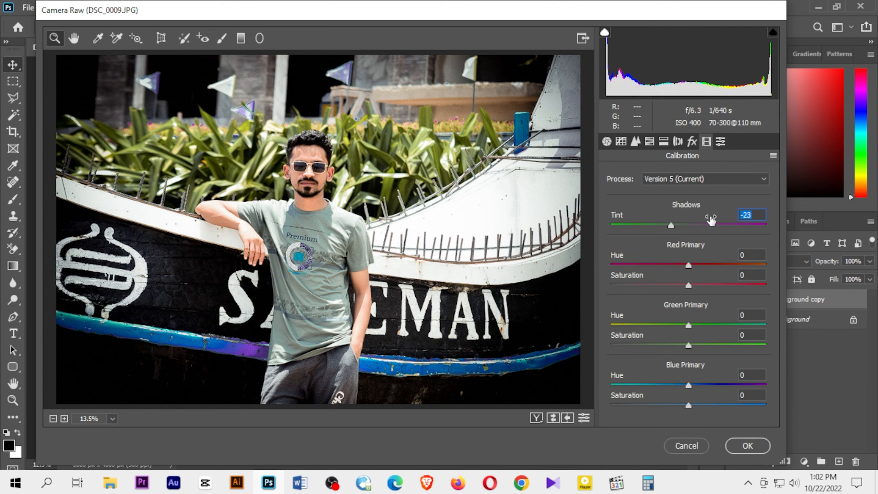
Set the Green Primary hue to -25 in the calibration settings and apply the High Contrast & Detail color preset.
drag(691, 326, 694, 325)
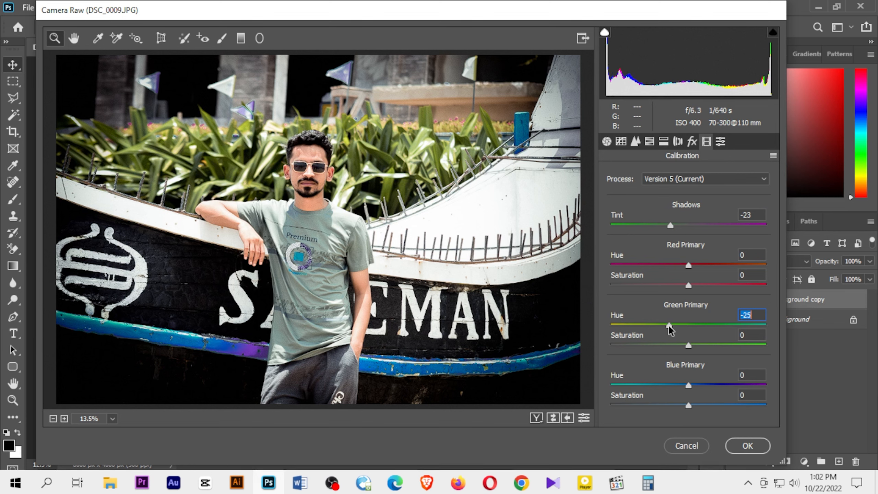
click(720, 142)
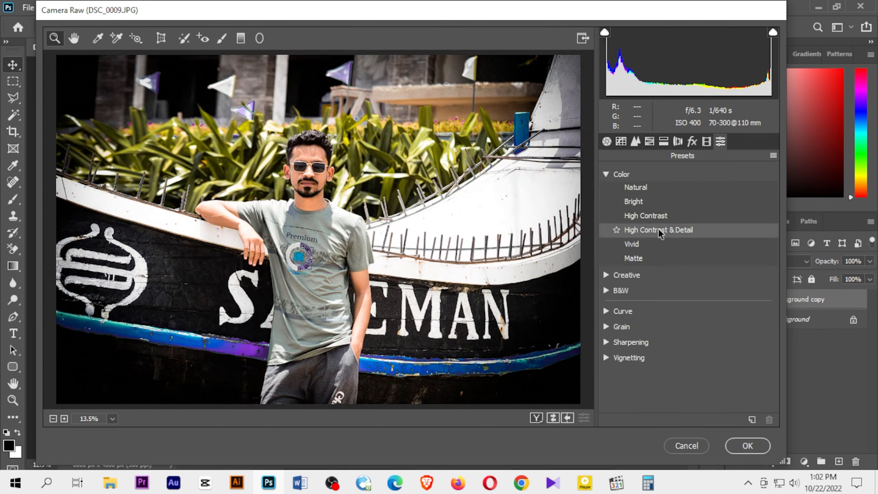
click(658, 230)
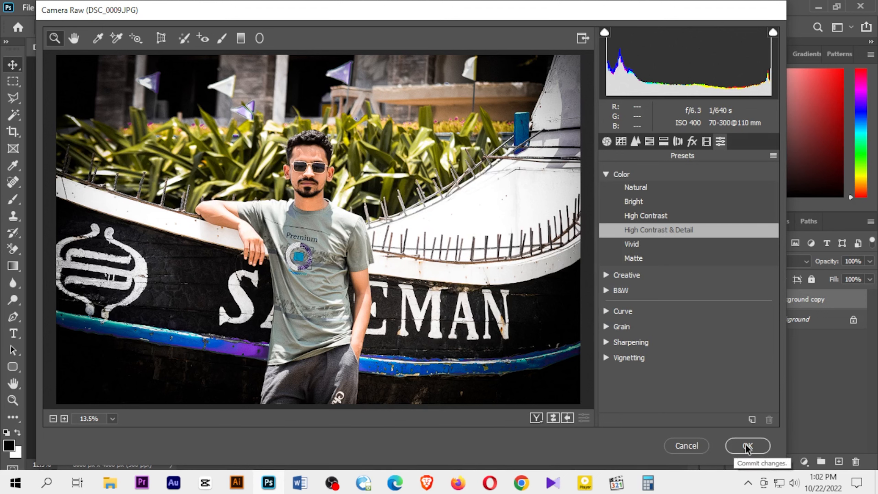
Commit the Camera Raw filter on the Background copy layer, comparing the graded photo with the original.
click(555, 419)
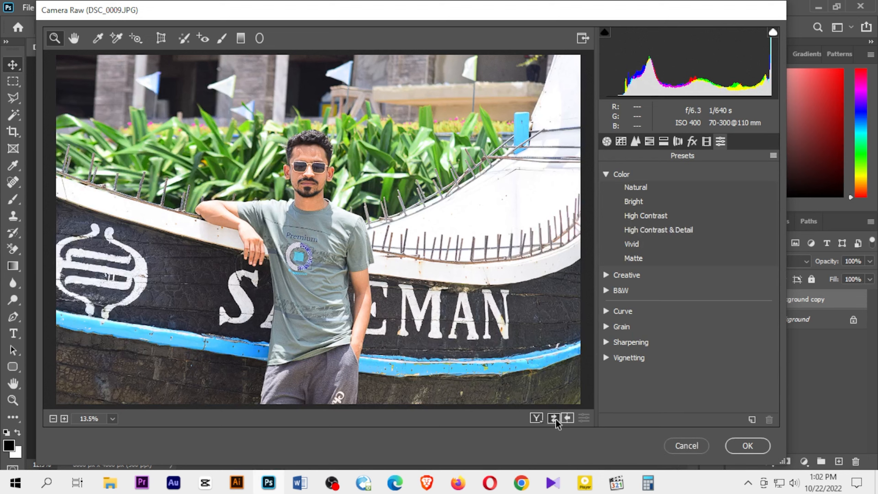
click(555, 419)
click(555, 419)
click(554, 418)
click(554, 418)
click(554, 418)
click(748, 447)
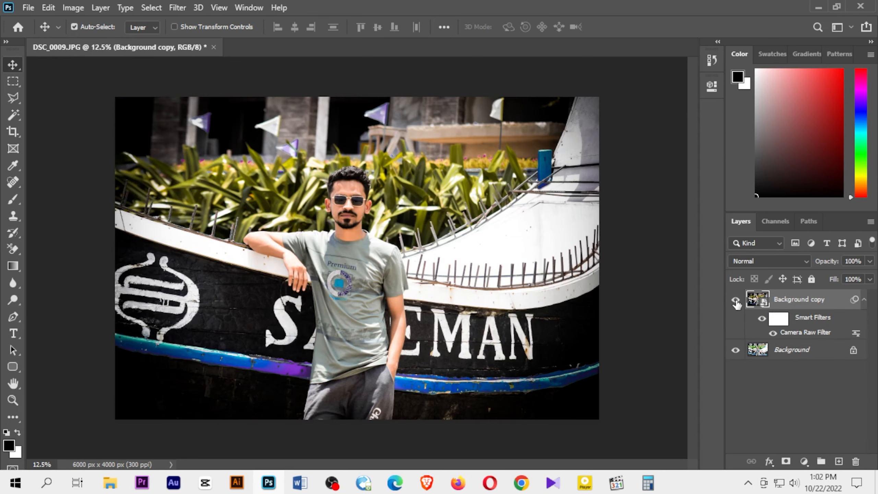
click(736, 299)
click(736, 299)
Add a 50-300mm Zoom lens flare at 114% brightness in the upper-left corner of the photo.
click(183, 8)
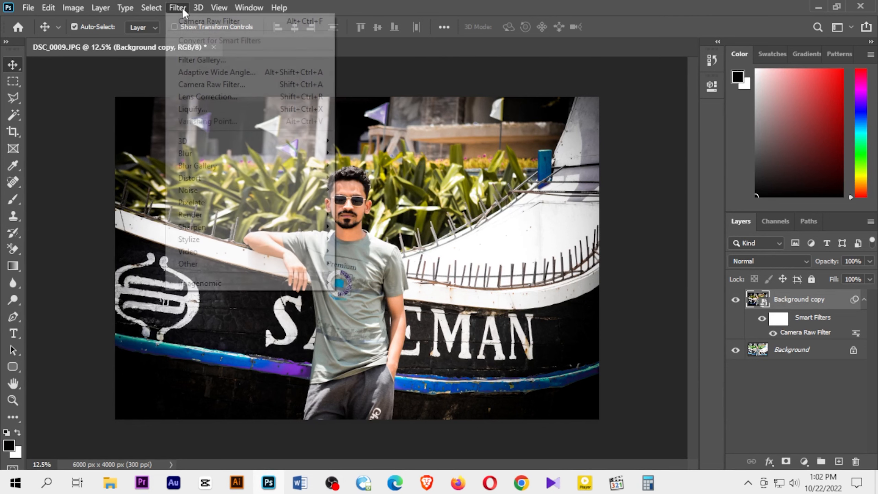
mouse_move(229, 212)
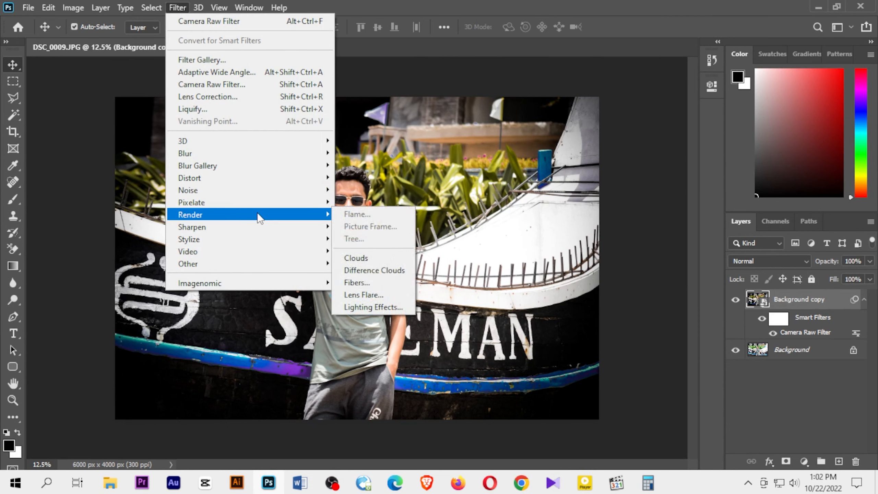
click(367, 293)
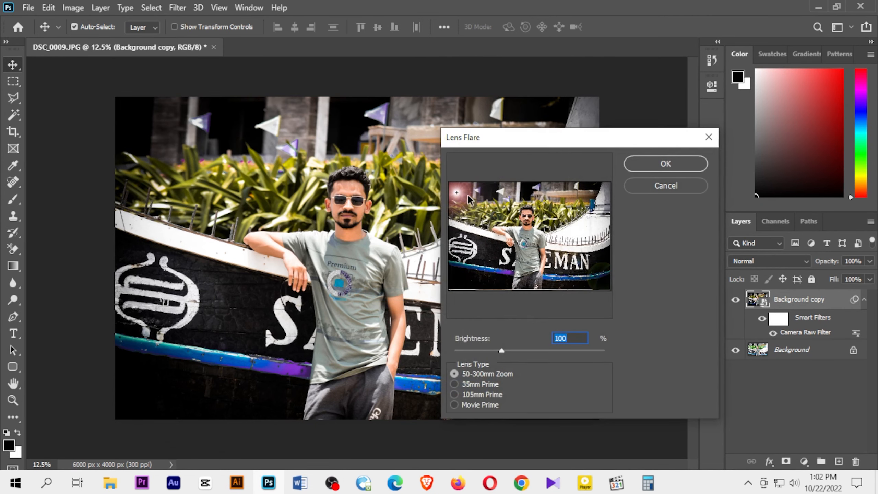
drag(458, 191, 453, 183)
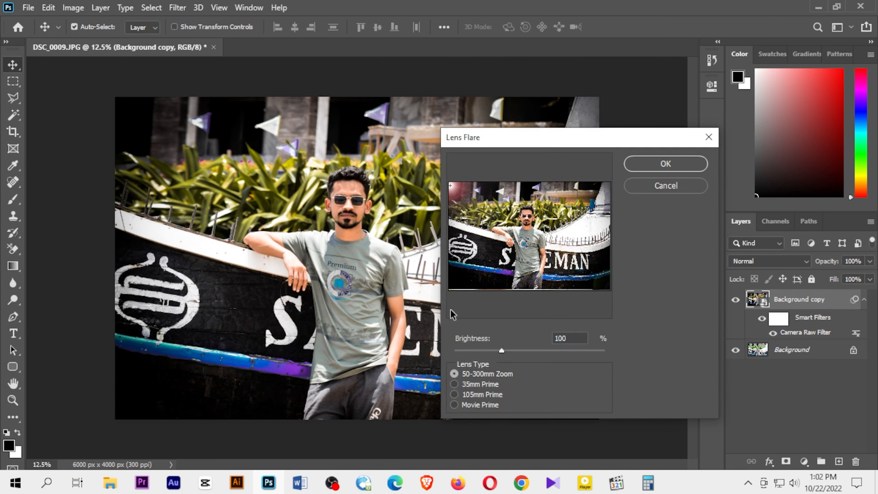
drag(501, 350, 508, 349)
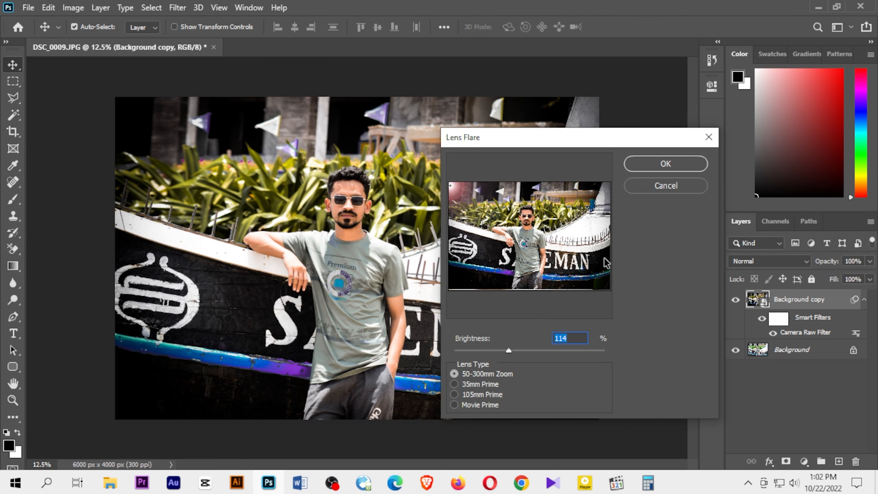
click(679, 169)
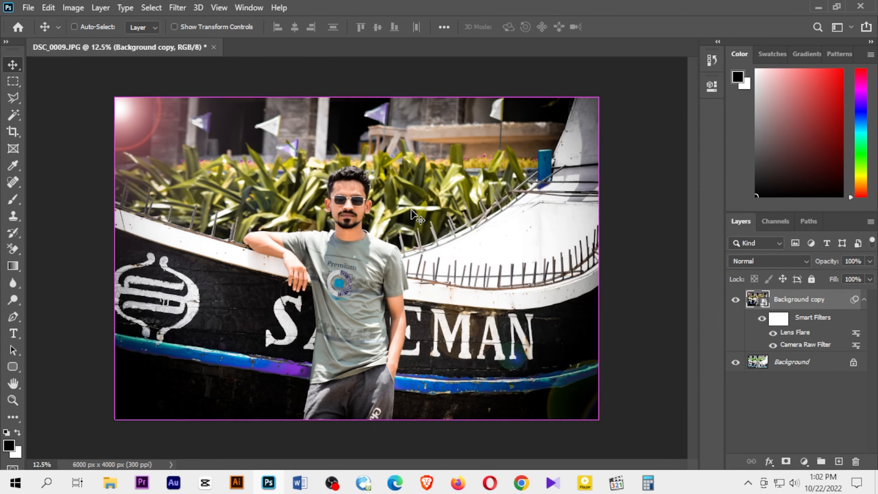
Compare the finished photo with the original by toggling the visibility of the Background copy layer.
key(ctrl+plus)
key(ctrl+minus)
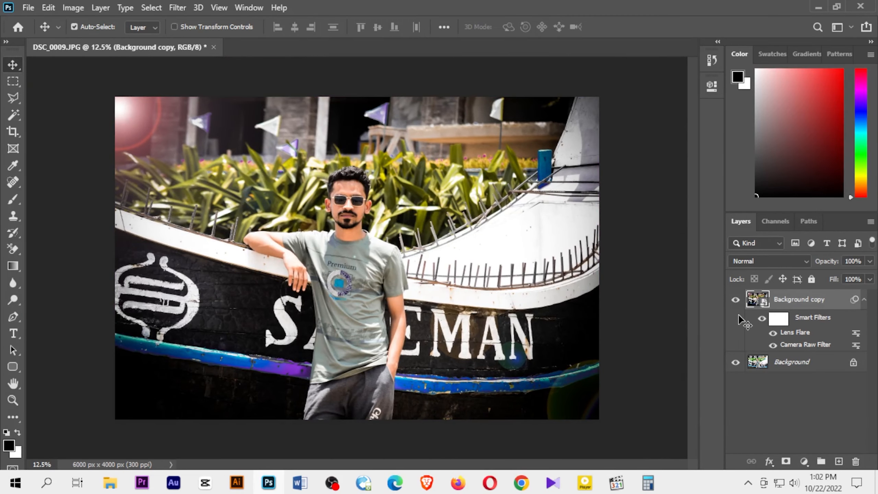
click(736, 300)
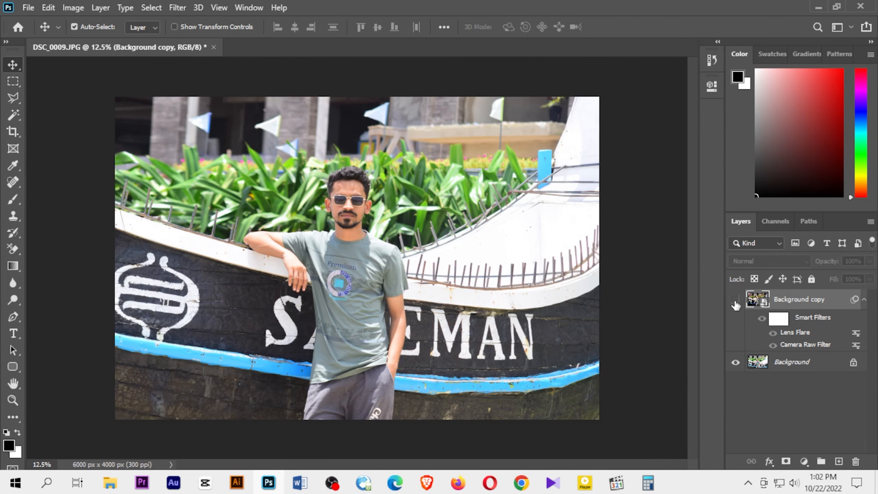
click(735, 300)
click(736, 300)
click(736, 300)
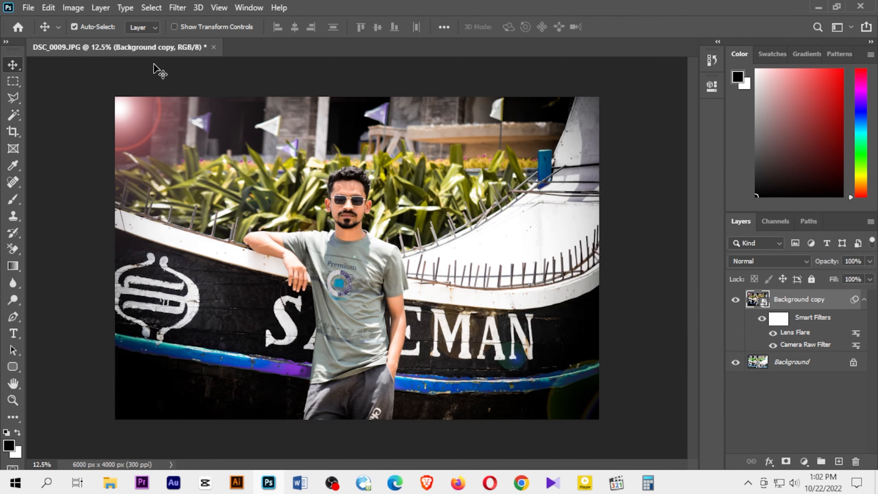
Open the photo DSC_0051.JPG from the file browser as a separate document.
click(116, 484)
drag(214, 138, 272, 48)
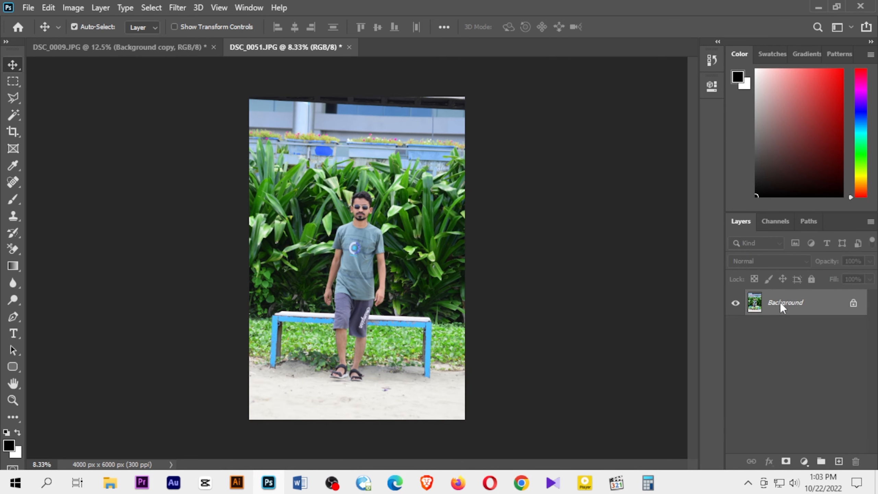
Duplicate the Background layer as Background copy and convert the duplicate to a smart object.
right_click(780, 302)
click(806, 330)
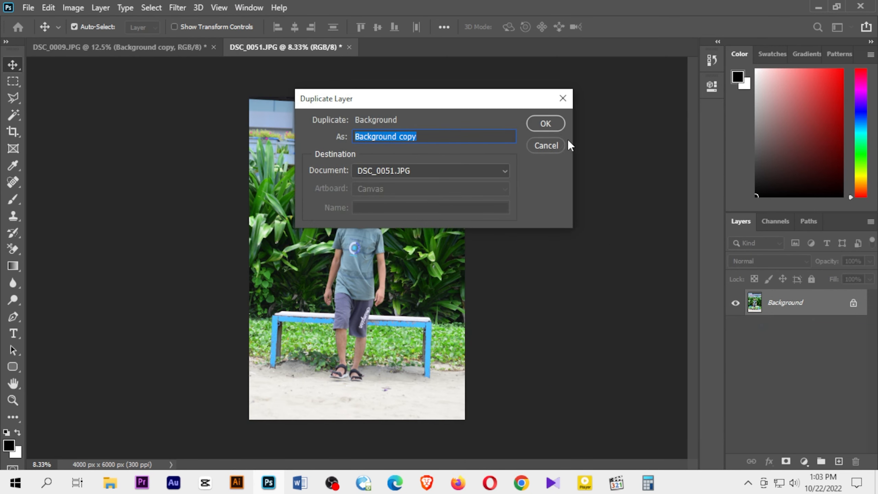
click(542, 124)
right_click(790, 306)
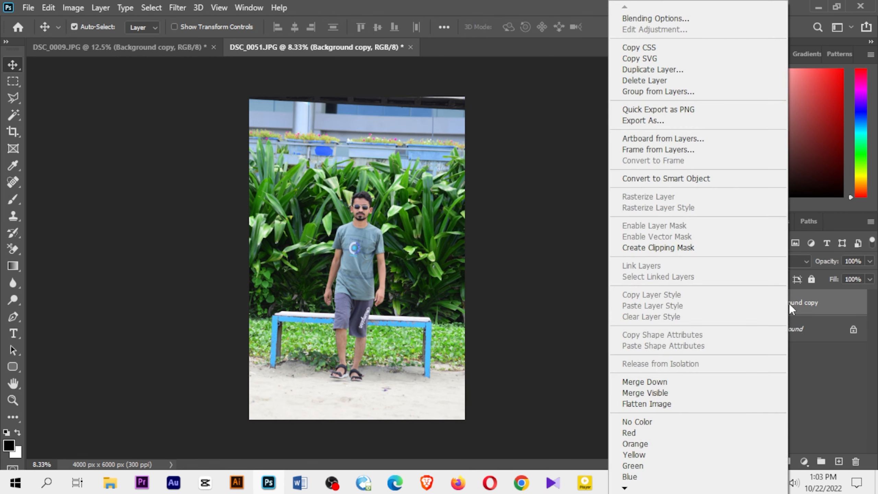
click(683, 178)
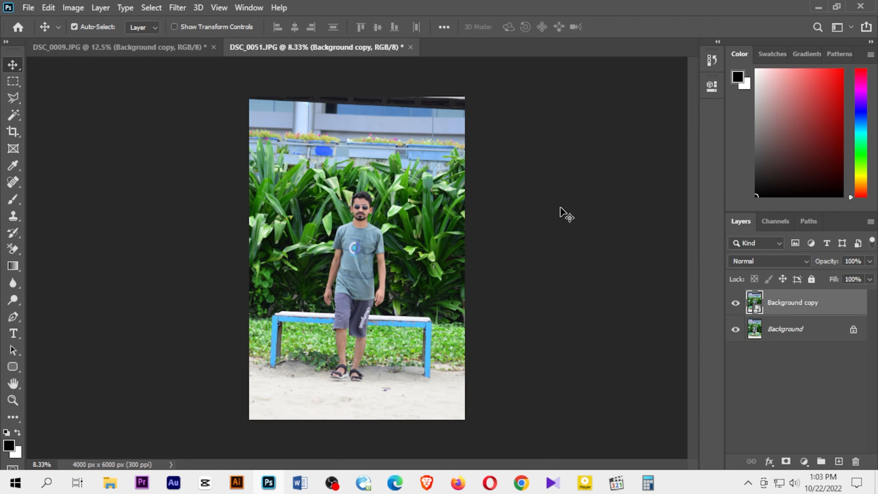
Load the Cinematic Color Grading XMP settings from the Photoshop Plugin folder into the Camera Raw filter.
click(178, 7)
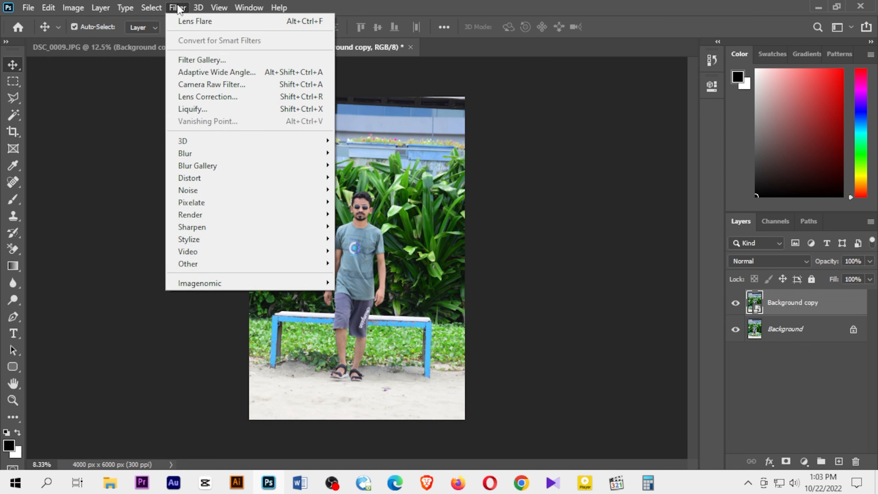
click(228, 84)
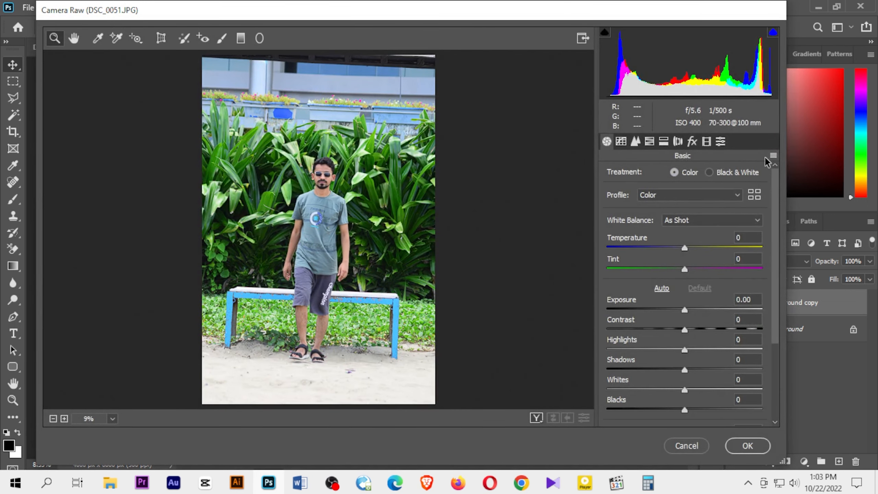
click(773, 157)
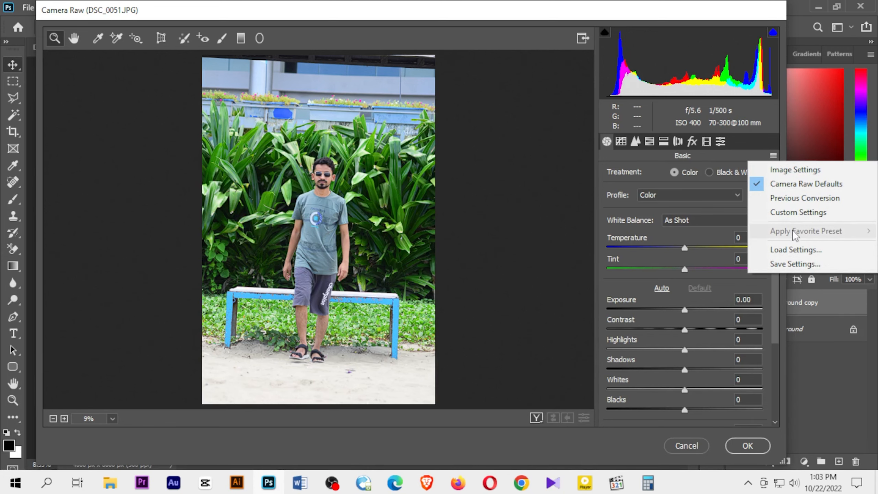
click(795, 249)
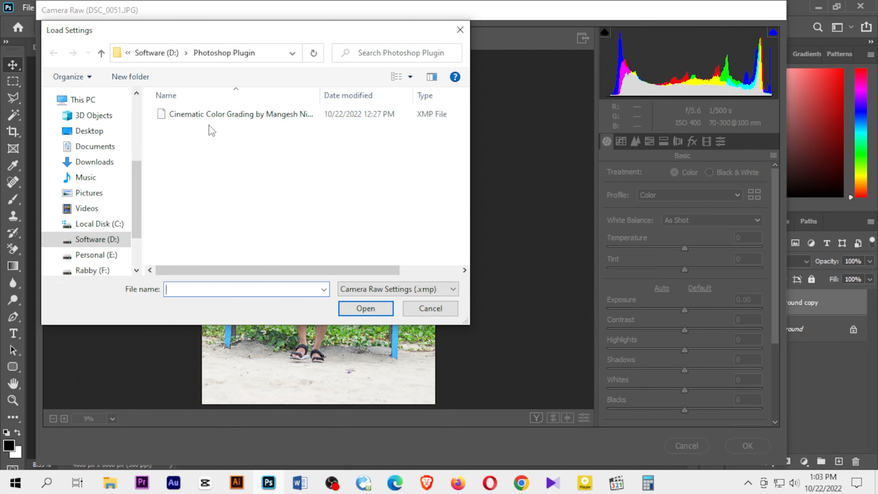
click(224, 114)
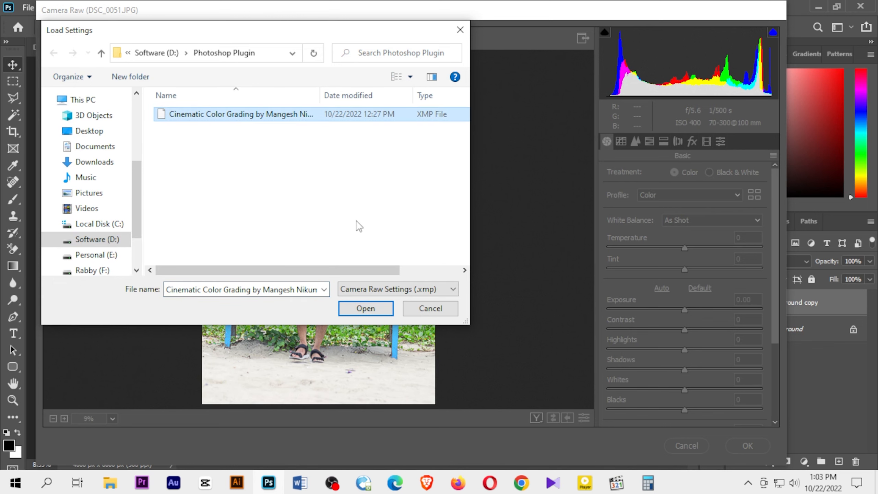
click(365, 308)
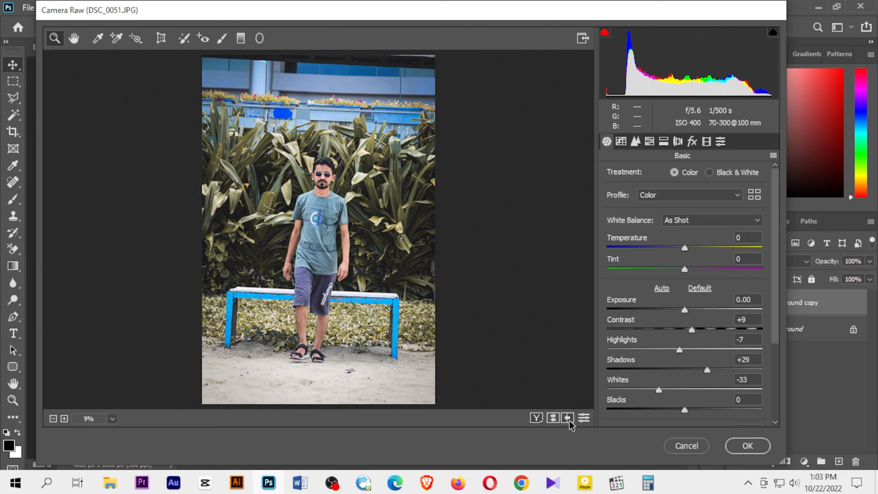
Compare the before and after settings of the portrait and commit the Camera Raw filter.
click(553, 417)
click(553, 418)
click(553, 418)
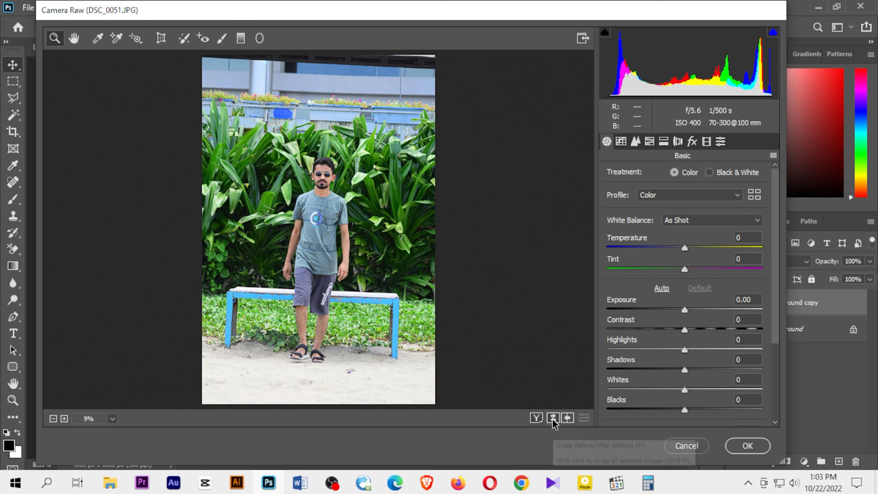
click(553, 418)
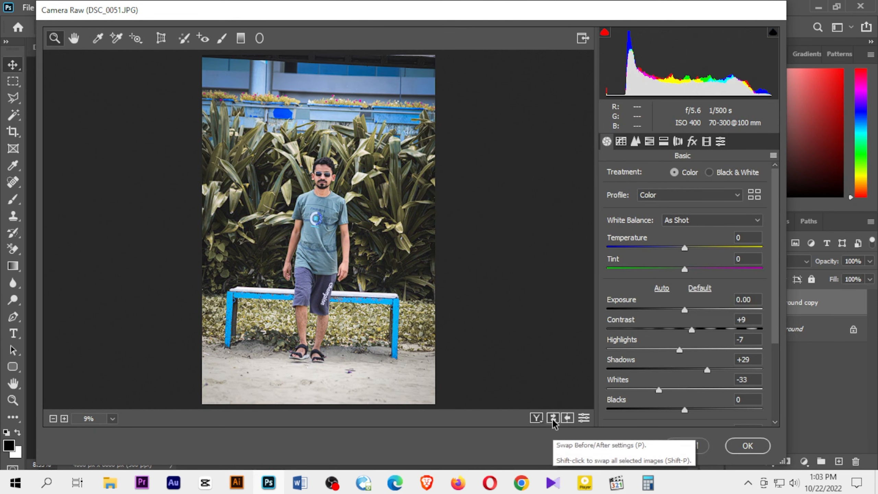
click(754, 450)
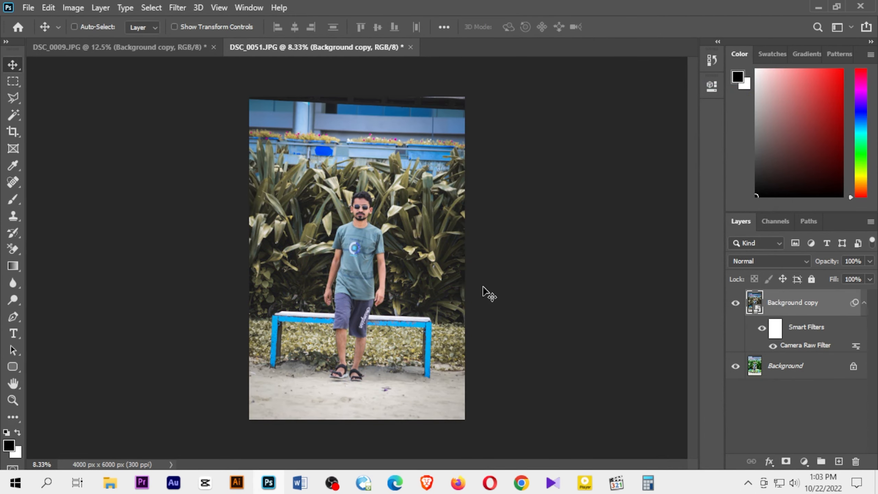
key(ctrl+plus)
key(ctrl+plus)
key(ctrl+minus)
key(ctrl+minus)
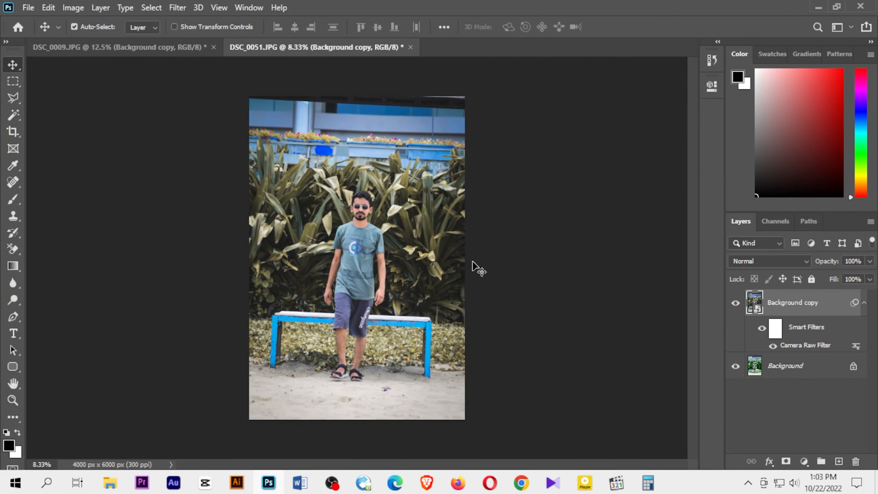
Add a 50-300mm Zoom lens flare at 114% brightness to the upper-left corner of the DSC_0051.JPG portrait.
click(177, 8)
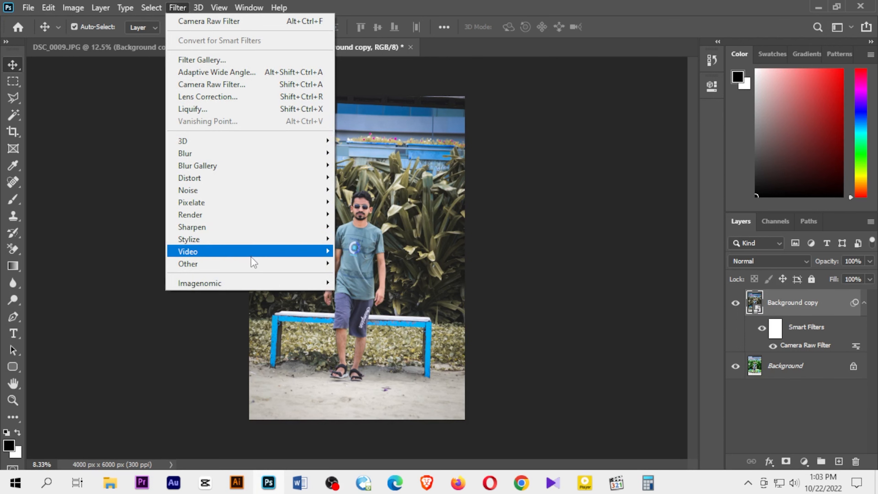
mouse_move(250, 215)
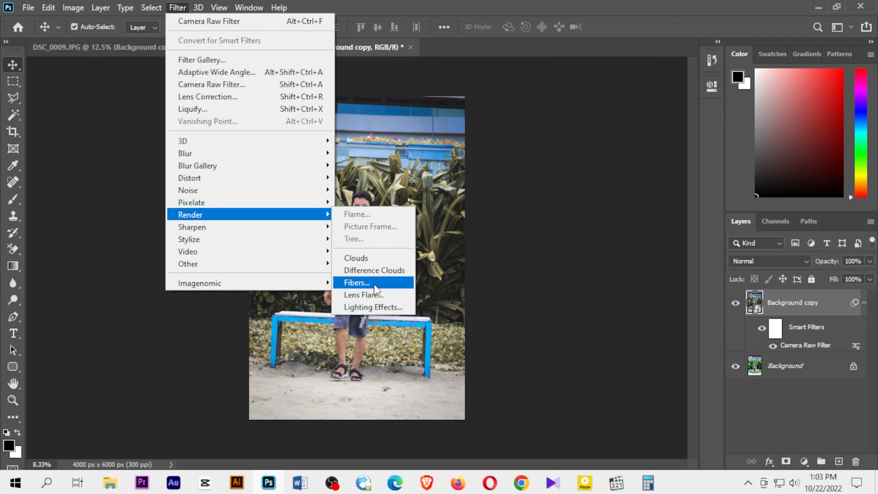
click(368, 292)
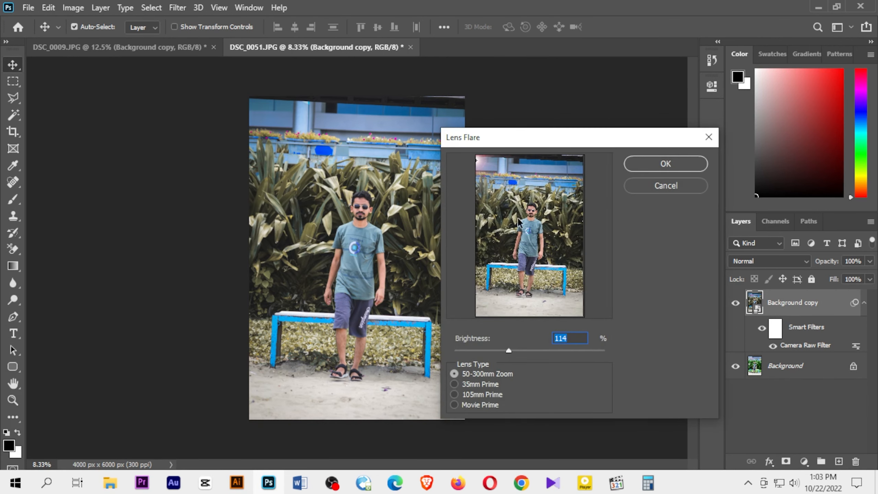
click(664, 170)
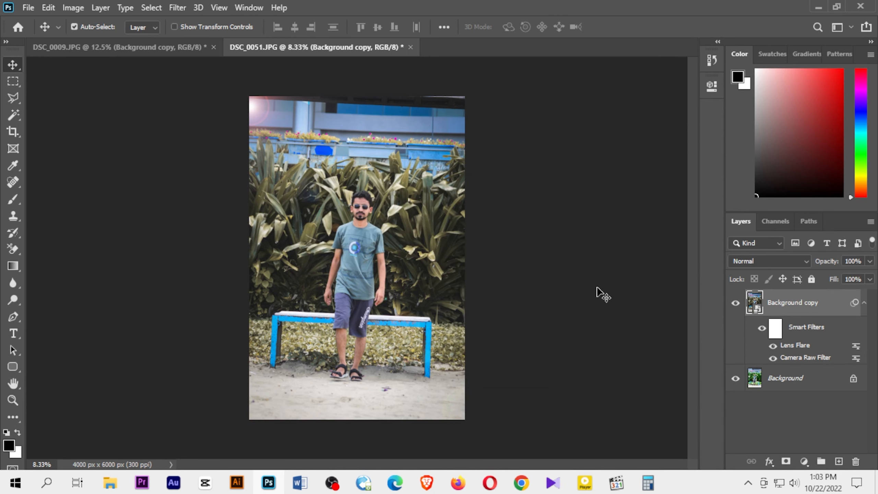